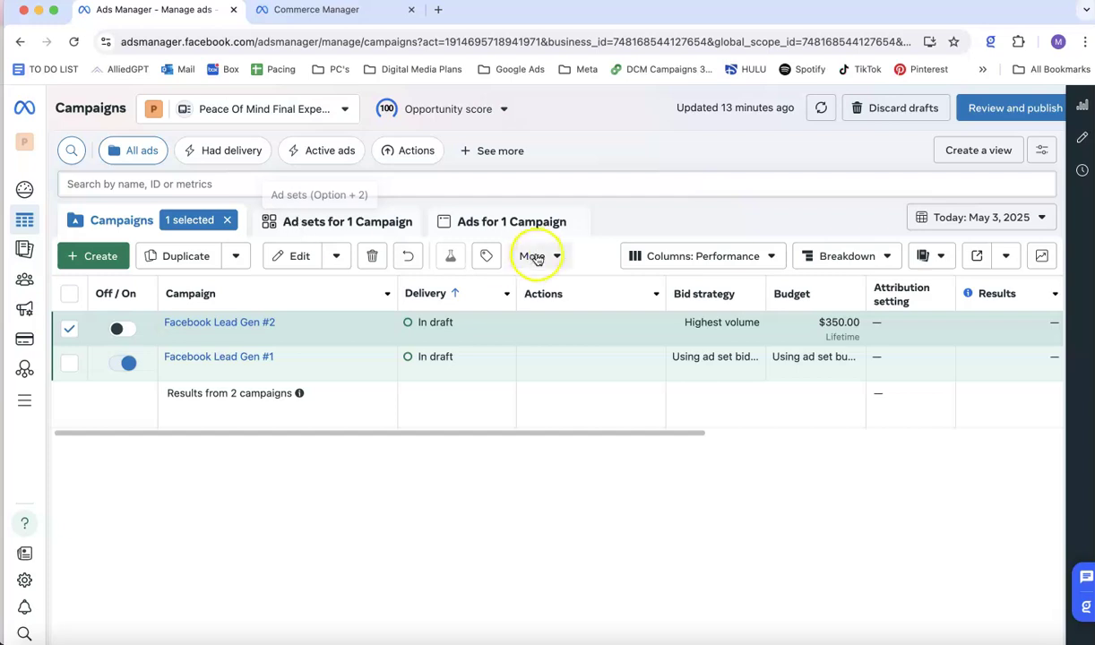
Look through the ads belonging to the selected Facebook Lead Gen #2 campaign and return to the campaign list.
{"action": "left_click", "coordinate": [490, 233]}
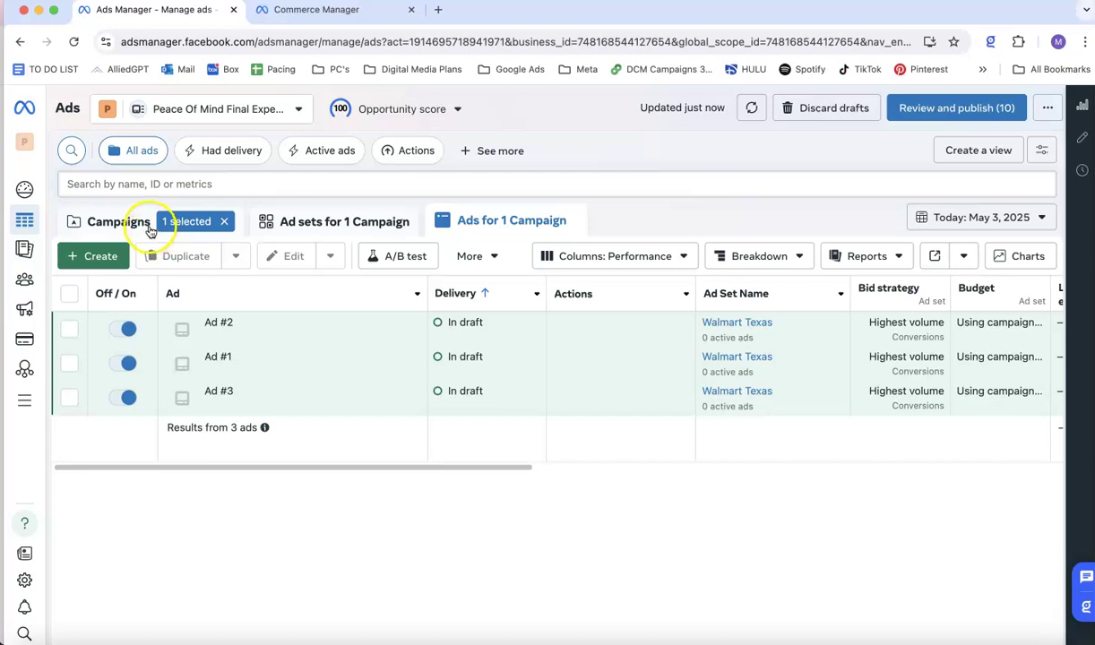
{"action": "left_click", "coordinate": [149, 226]}
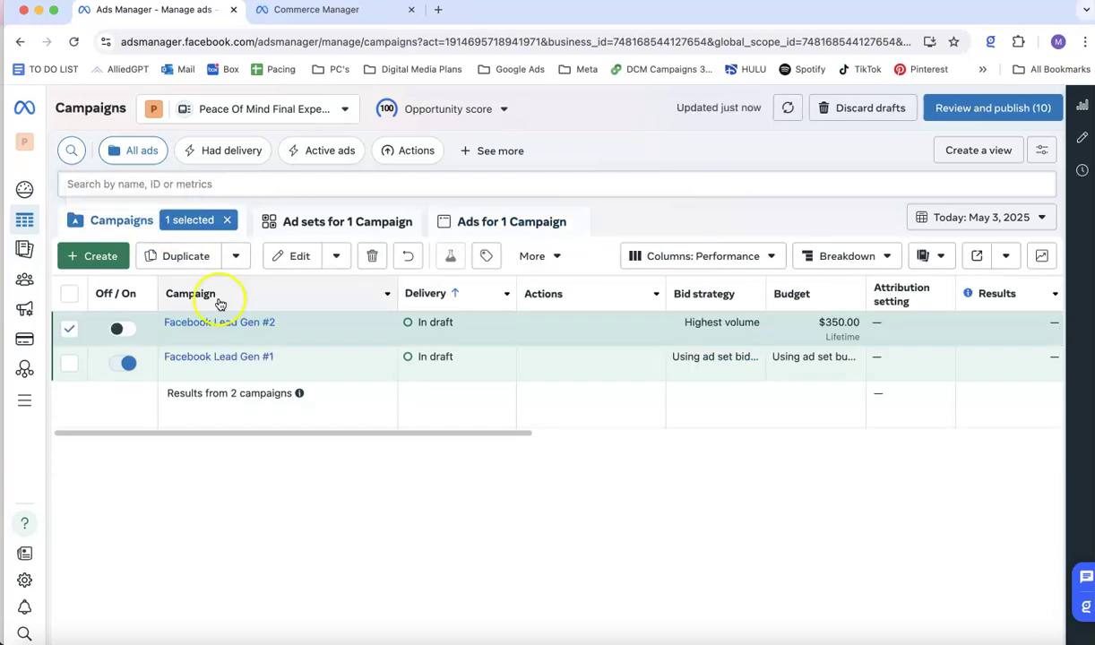
{"action": "mouse_move", "coordinate": [245, 339]}
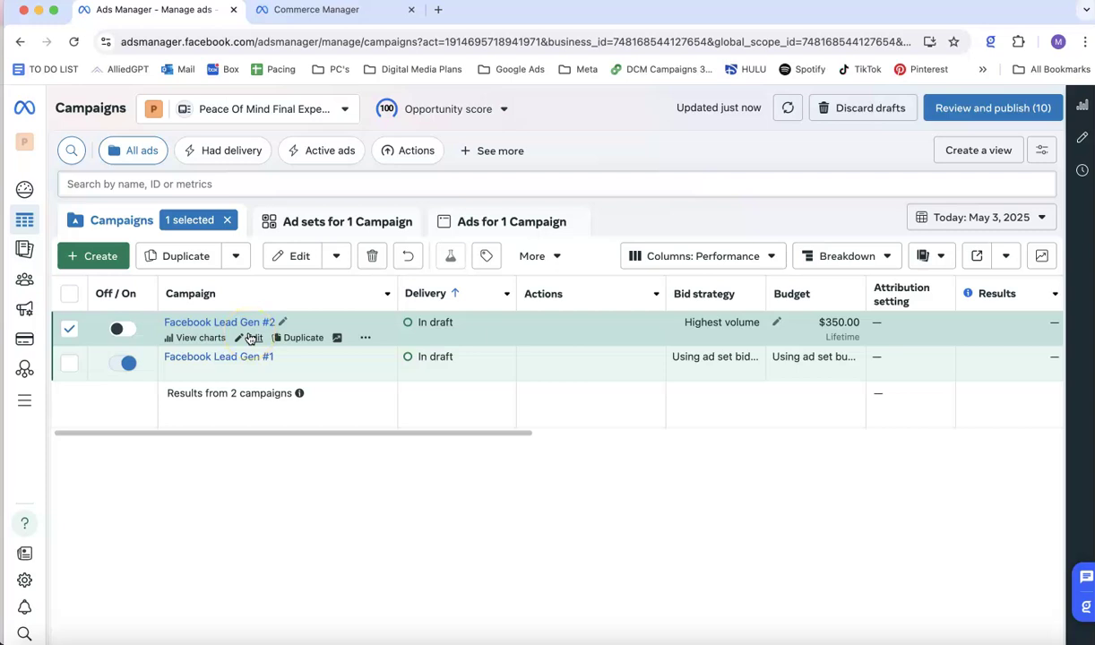
{"action": "left_click", "coordinate": [132, 235]}
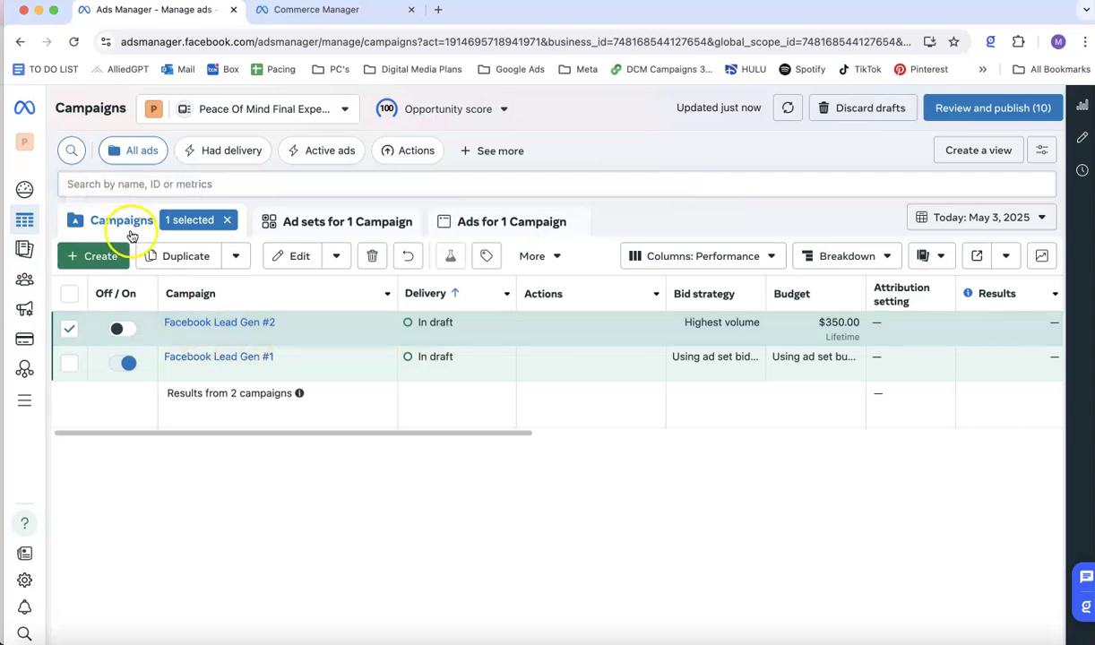
Open the Facebook Lead Gen #2 campaign for editing and dismiss the notice about editing sales campaigns.
{"action": "mouse_move", "coordinate": [259, 313]}
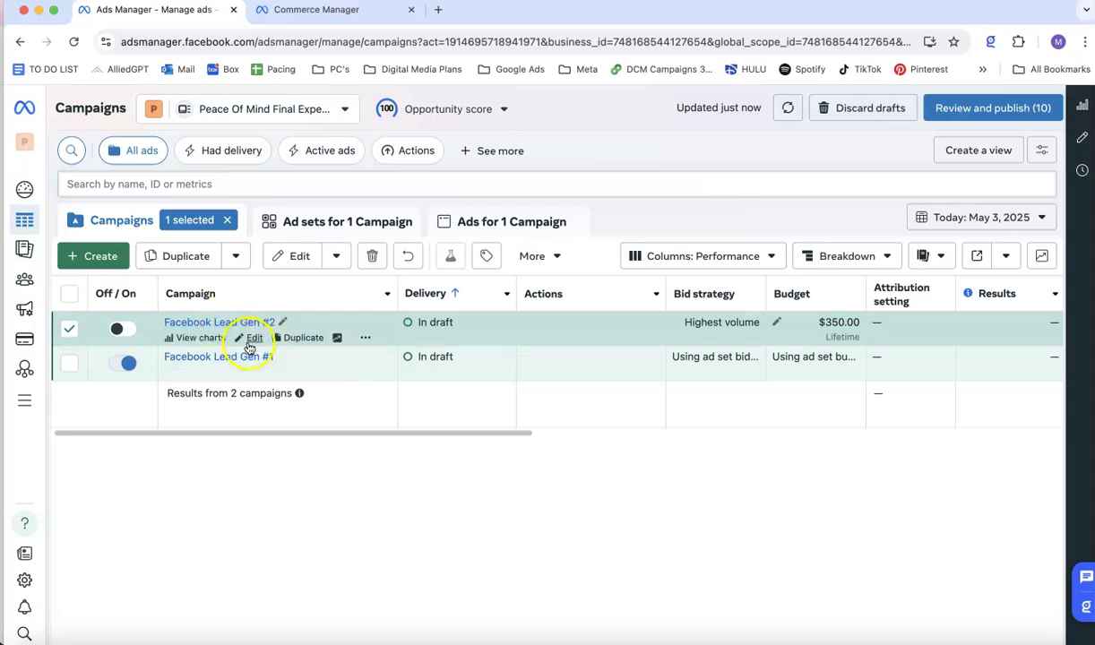
{"action": "left_click", "coordinate": [252, 339]}
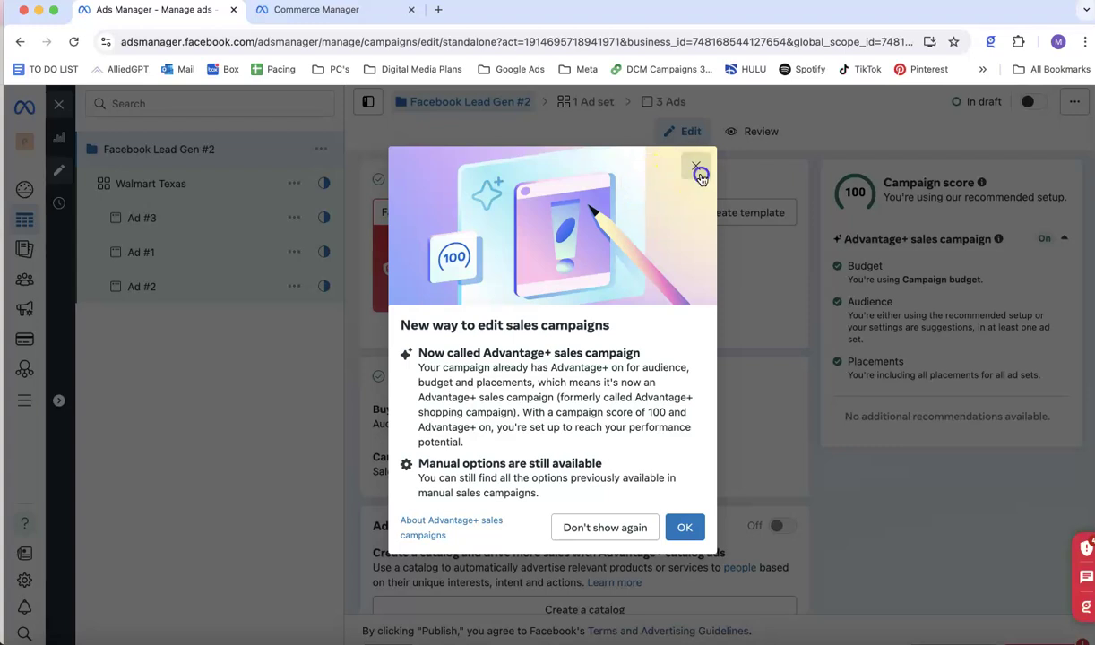
{"action": "left_click", "coordinate": [698, 171]}
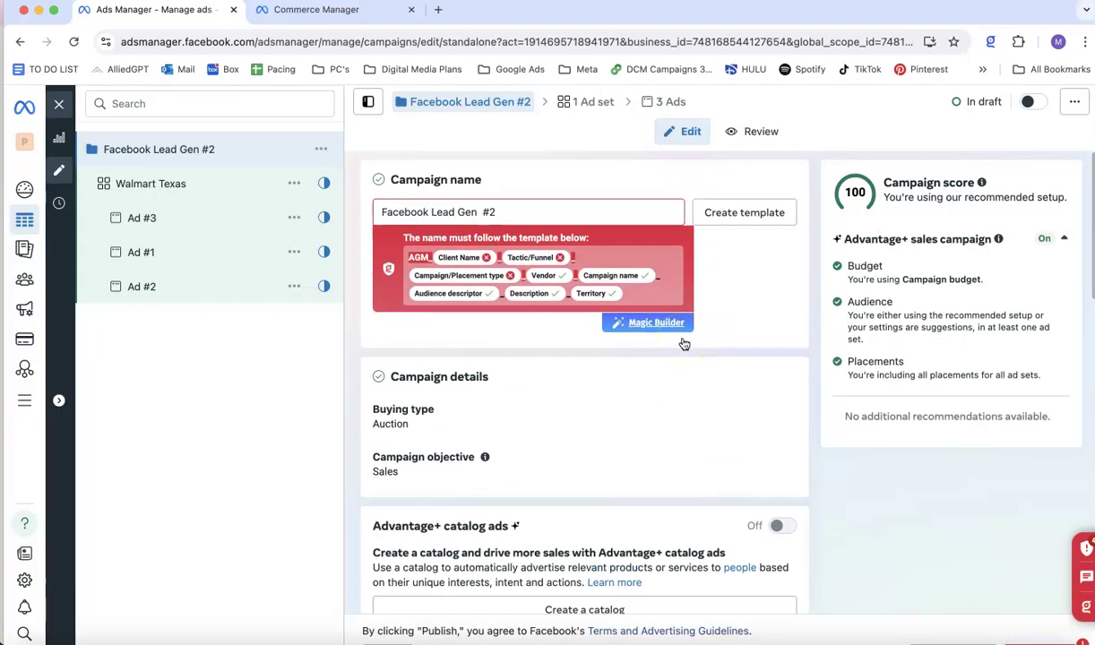
Review the campaign's settings from its name and objective through budget and A/B test to the special ad categories.
{"action": "left_click", "coordinate": [380, 190]}
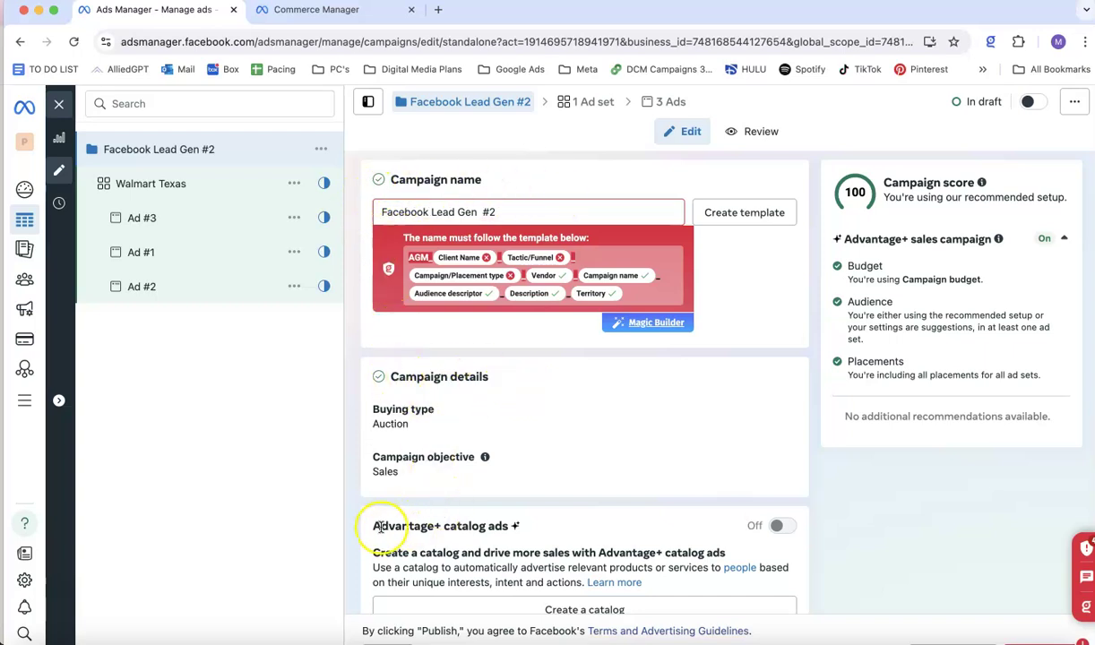
{"action": "scroll", "coordinate": [502, 542], "scroll_direction": "down", "scroll_amount": 2}
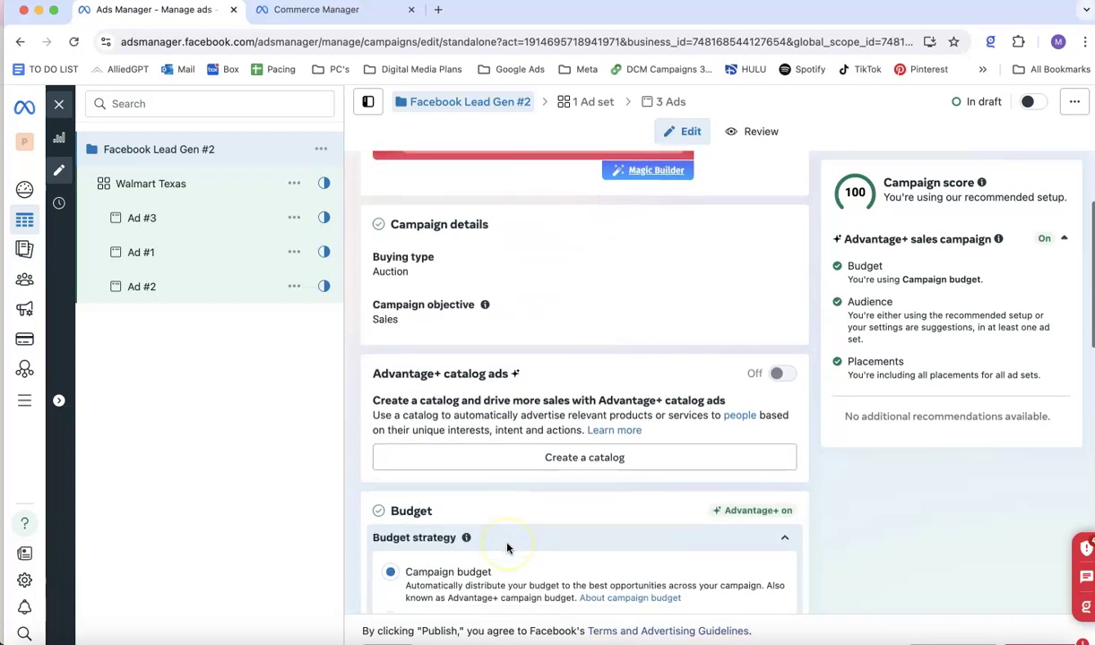
{"action": "scroll", "coordinate": [507, 549], "scroll_direction": "down", "scroll_amount": 3}
{"action": "scroll", "coordinate": [457, 403], "scroll_direction": "down", "scroll_amount": 1}
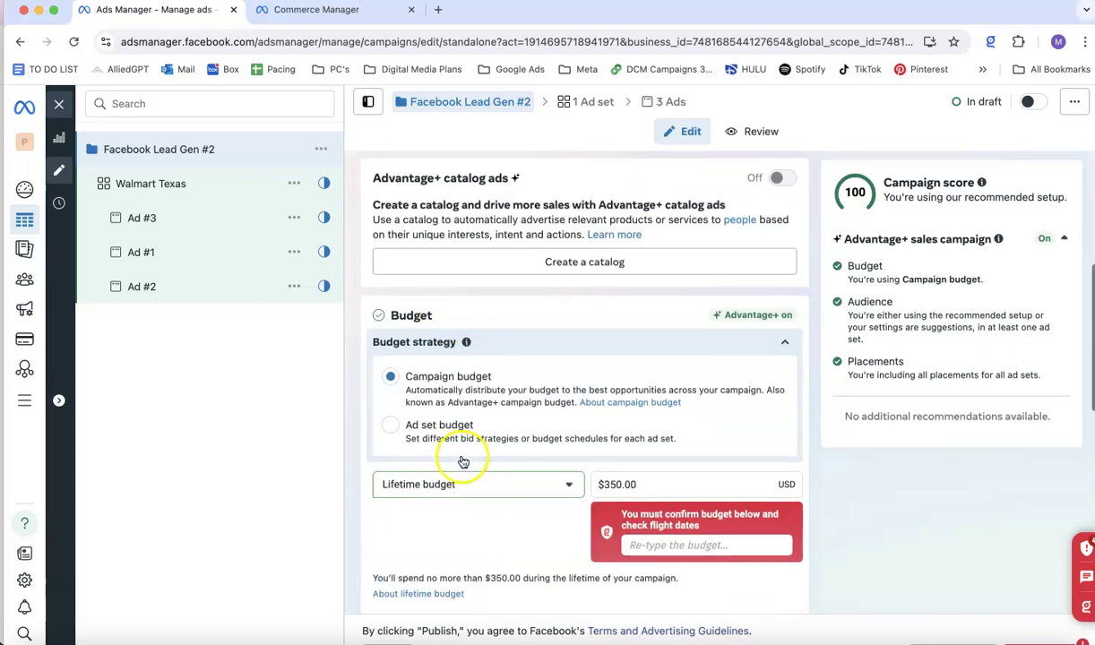
{"action": "scroll", "coordinate": [463, 457], "scroll_direction": "down", "scroll_amount": 4}
{"action": "scroll", "coordinate": [411, 502], "scroll_direction": "down", "scroll_amount": 3}
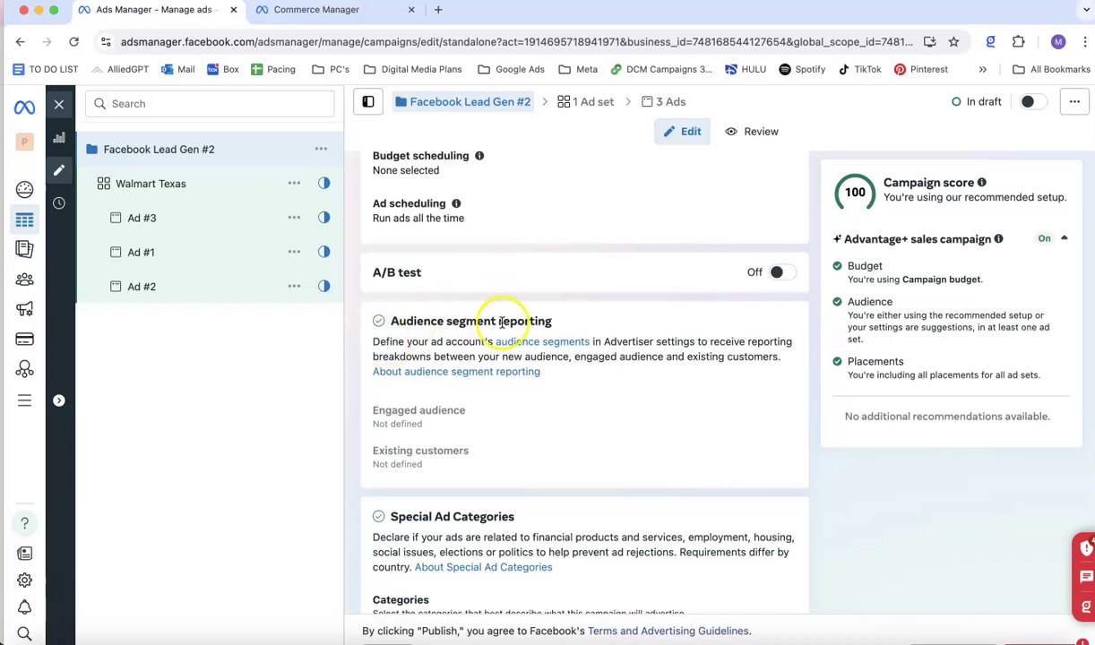
{"action": "scroll", "coordinate": [514, 386], "scroll_direction": "down", "scroll_amount": 2}
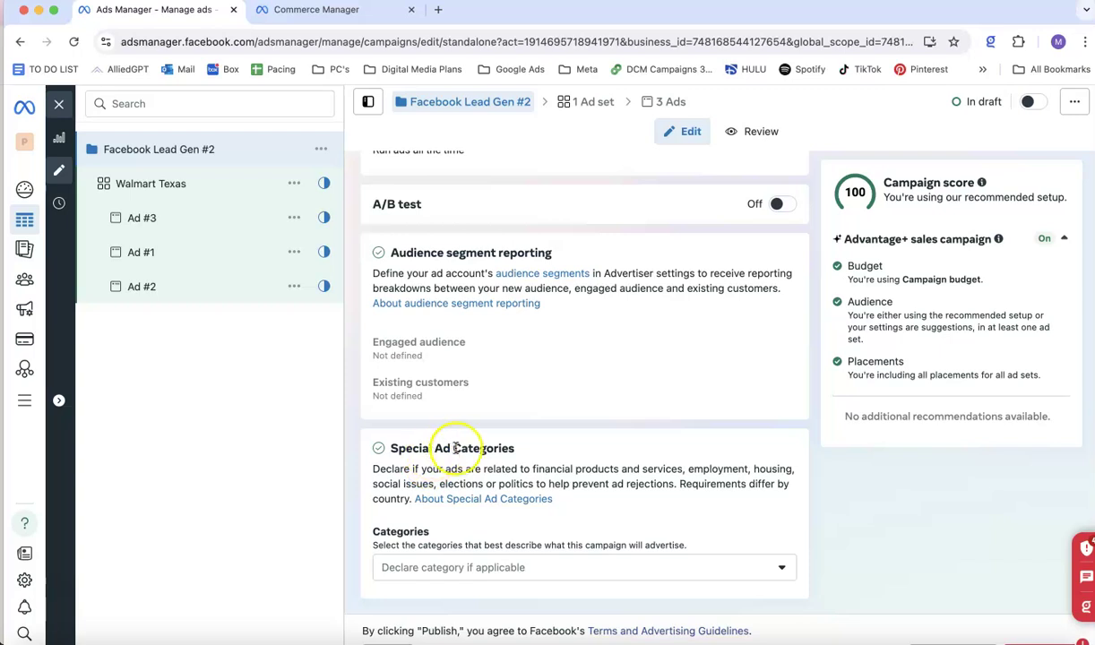
Examine the campaign's budget strategy, bid strategy, budget scheduling and ad scheduling settings.
{"action": "scroll", "coordinate": [482, 416], "scroll_direction": "up", "scroll_amount": 3}
{"action": "scroll", "coordinate": [481, 414], "scroll_direction": "down", "scroll_amount": 3}
{"action": "scroll", "coordinate": [496, 478], "scroll_direction": "up", "scroll_amount": 5}
{"action": "scroll", "coordinate": [500, 448], "scroll_direction": "down", "scroll_amount": 3}
{"action": "scroll", "coordinate": [504, 422], "scroll_direction": "up", "scroll_amount": 1}
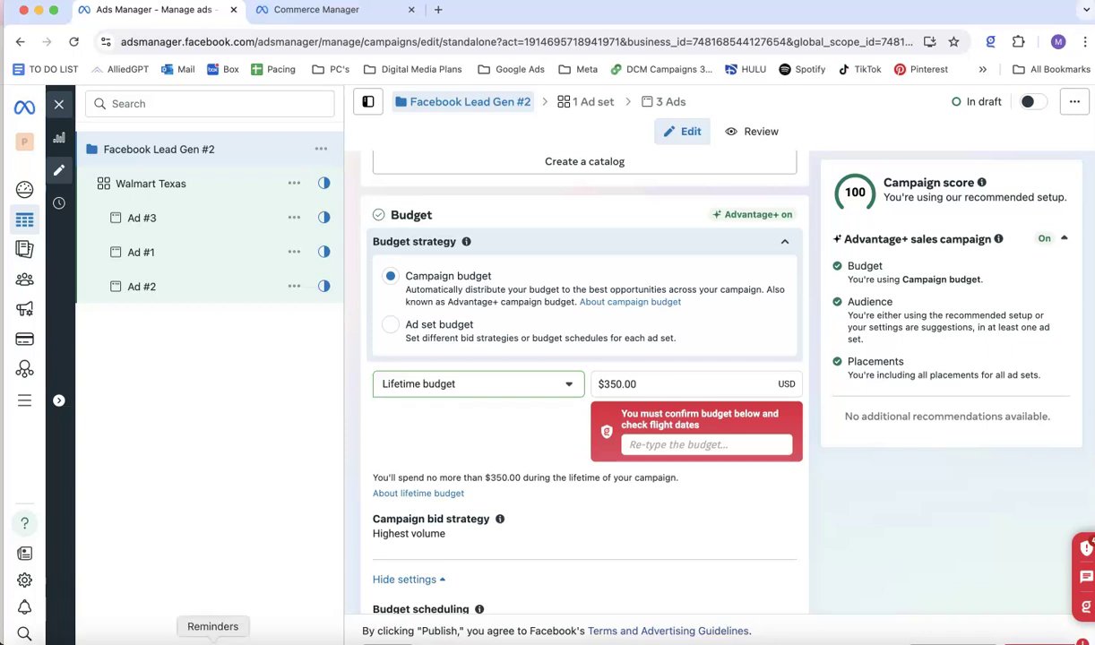
{"action": "scroll", "coordinate": [476, 538], "scroll_direction": "down", "scroll_amount": 1}
{"action": "scroll", "coordinate": [478, 543], "scroll_direction": "down", "scroll_amount": 1}
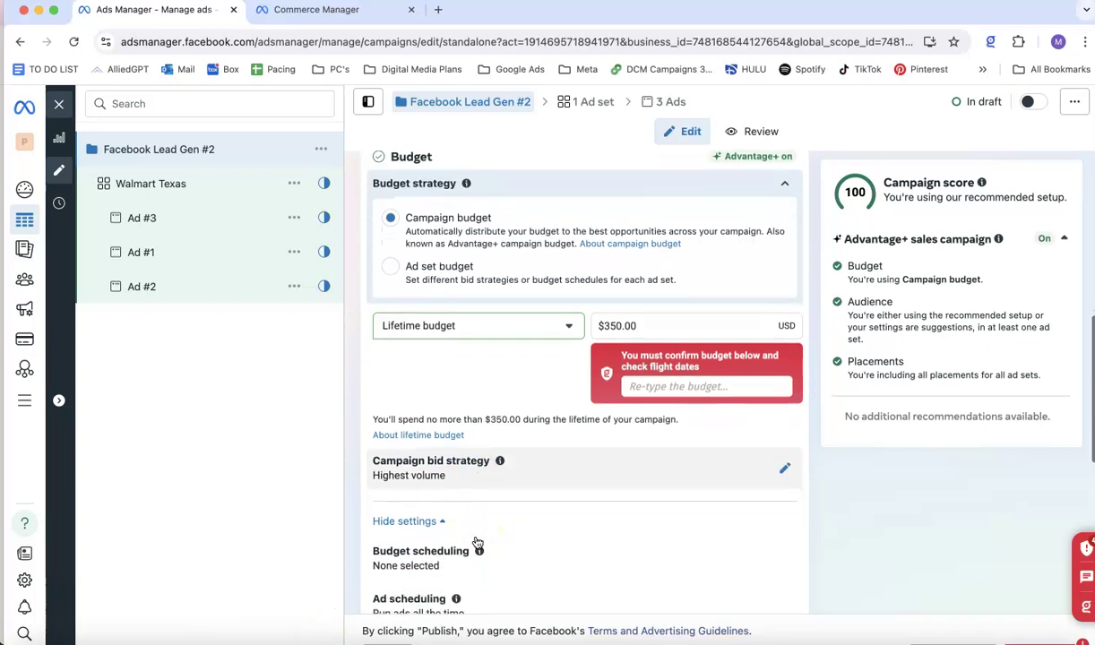
{"action": "mouse_move", "coordinate": [478, 543]}
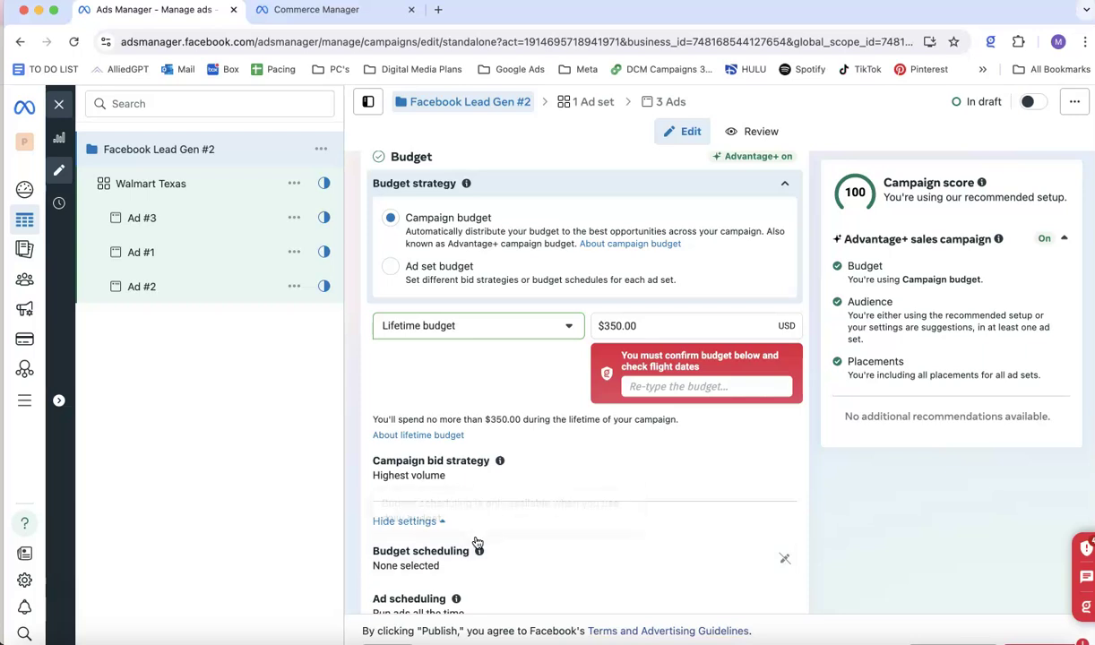
{"action": "scroll", "coordinate": [478, 542], "scroll_direction": "down", "scroll_amount": 3}
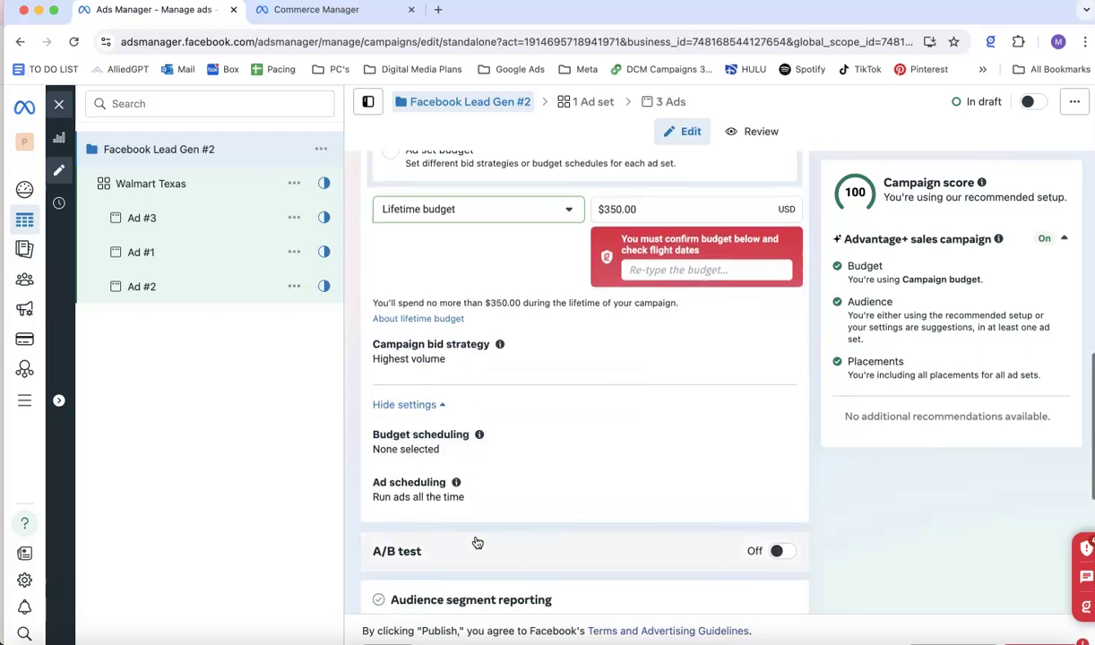
Set the campaign's budget type to Daily budget.
{"action": "scroll", "coordinate": [478, 543], "scroll_direction": "up", "scroll_amount": 4}
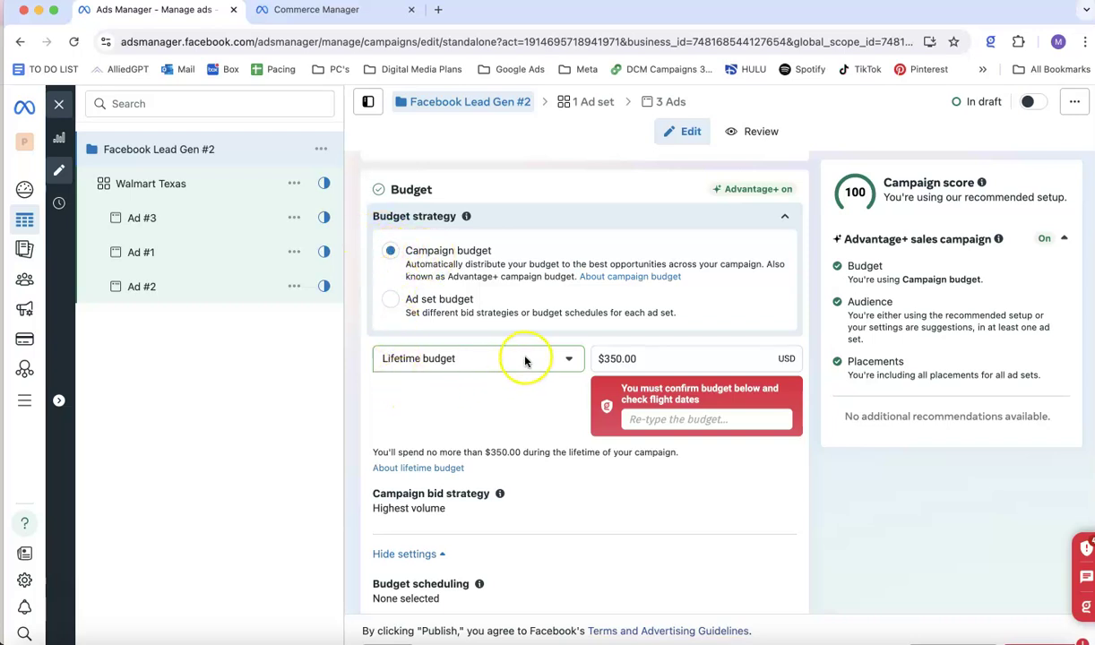
{"action": "left_click", "coordinate": [566, 359]}
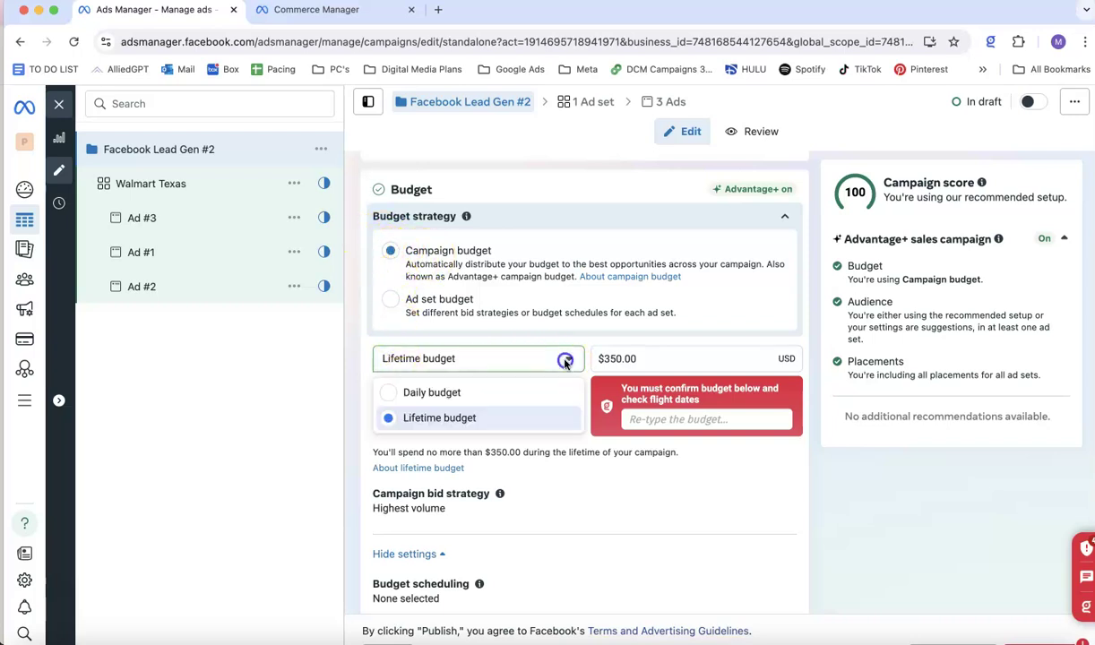
{"action": "left_click", "coordinate": [388, 394]}
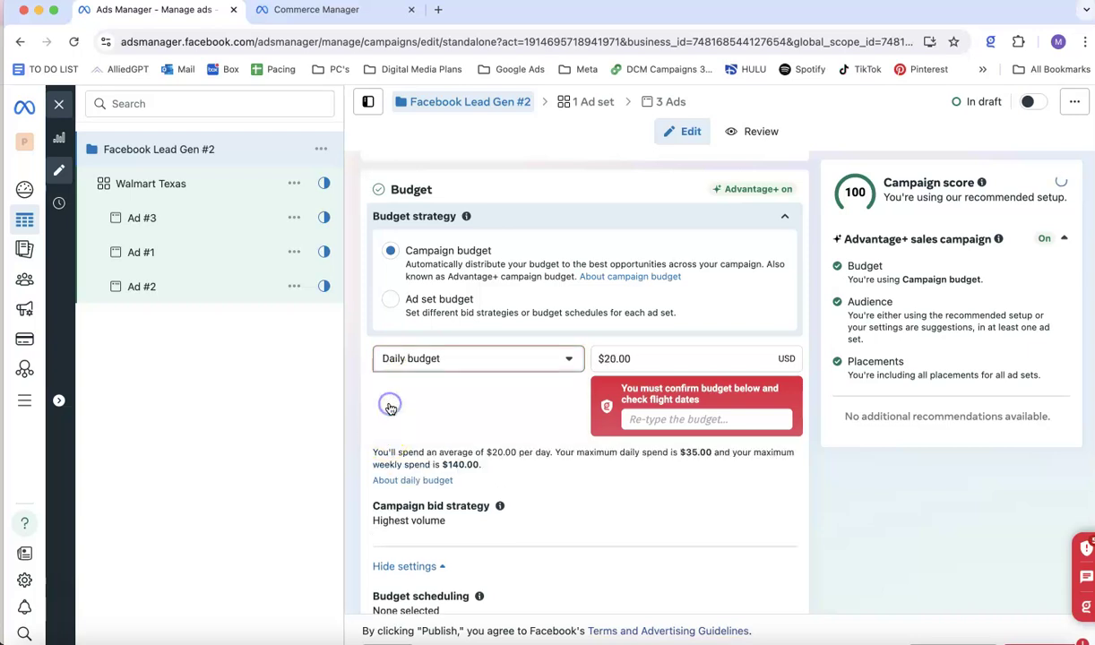
{"action": "left_click", "coordinate": [434, 358]}
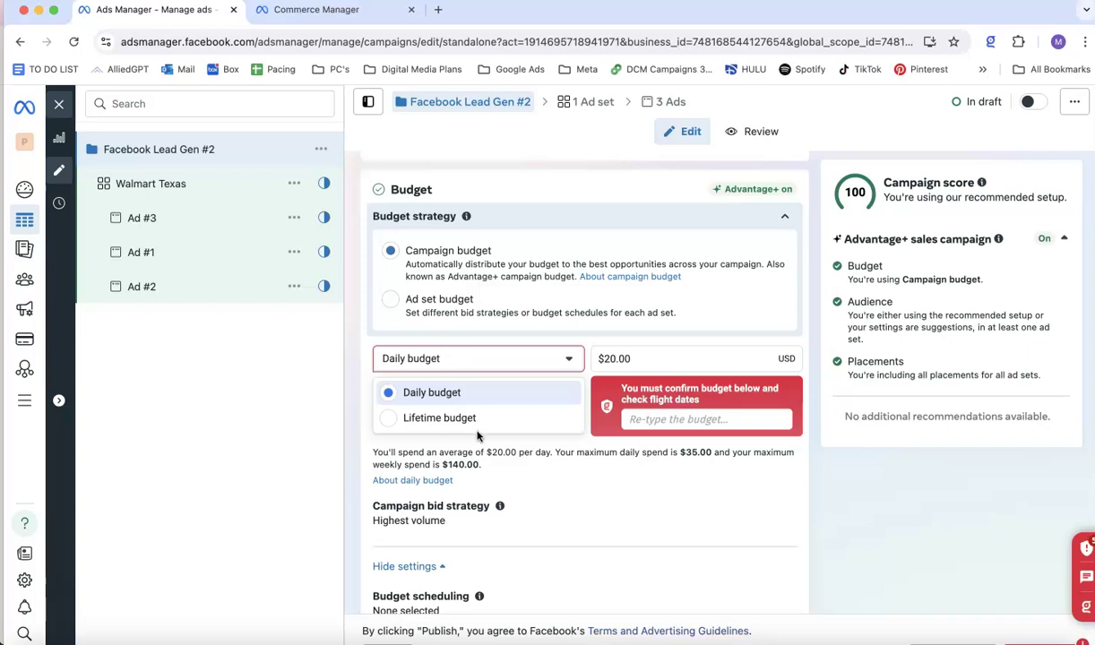
{"action": "left_click", "coordinate": [450, 429]}
{"action": "left_click", "coordinate": [389, 396]}
{"action": "left_click", "coordinate": [387, 395]}
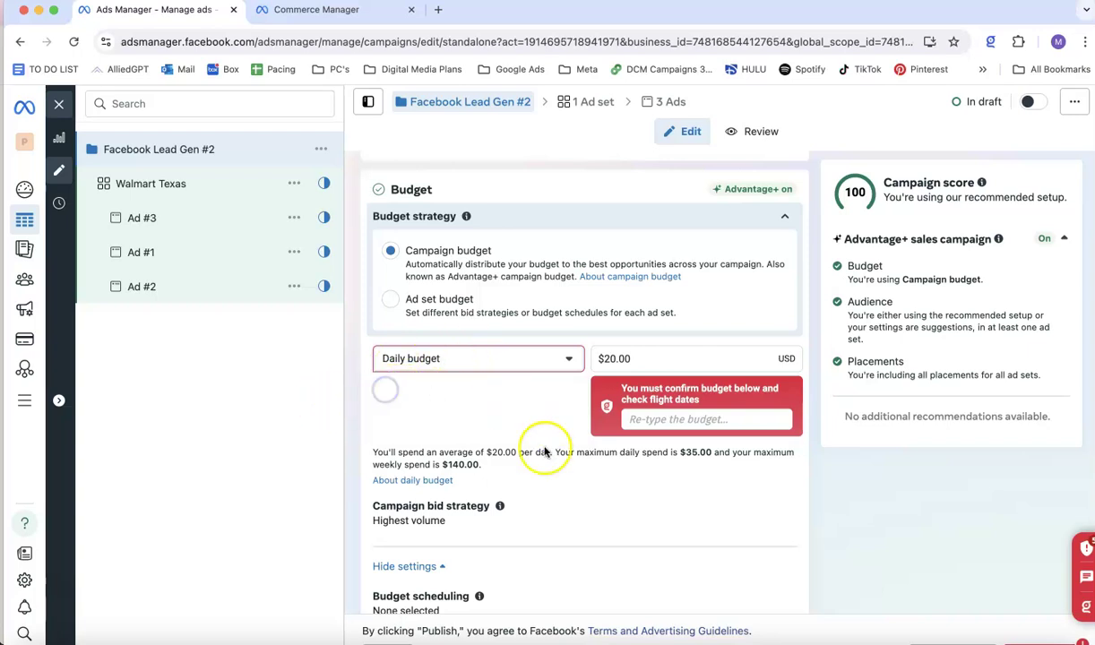
Expand the campaign bid strategy and examine the Highest volume, Cost per result goal and ROAS goal options.
{"action": "scroll", "coordinate": [506, 479], "scroll_direction": "down", "scroll_amount": 3}
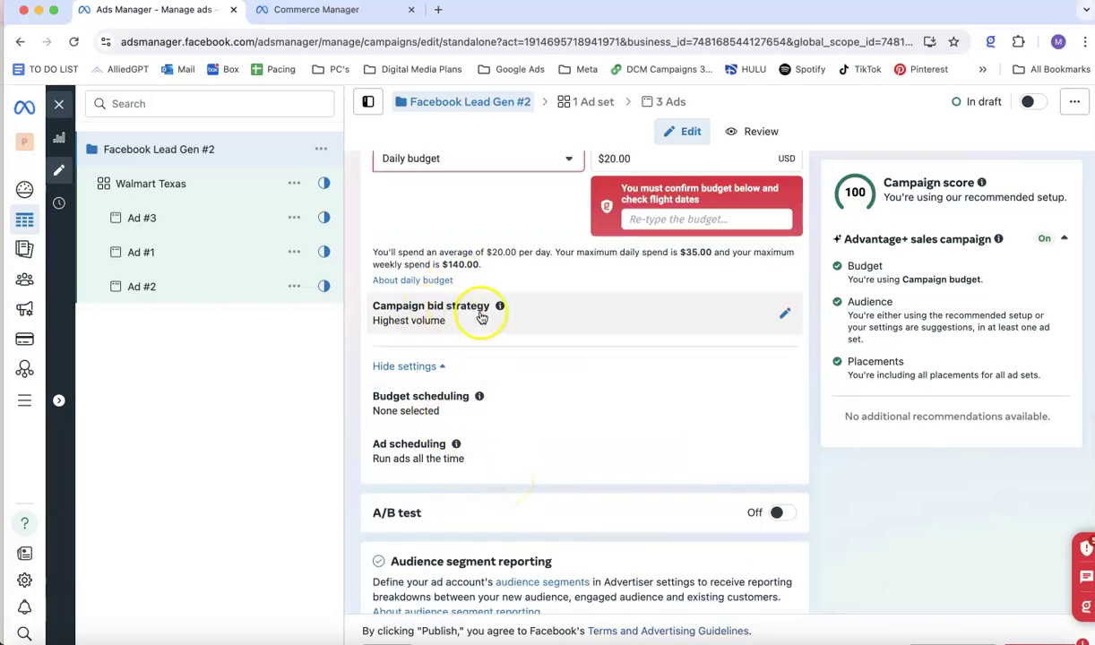
{"action": "left_click", "coordinate": [785, 316]}
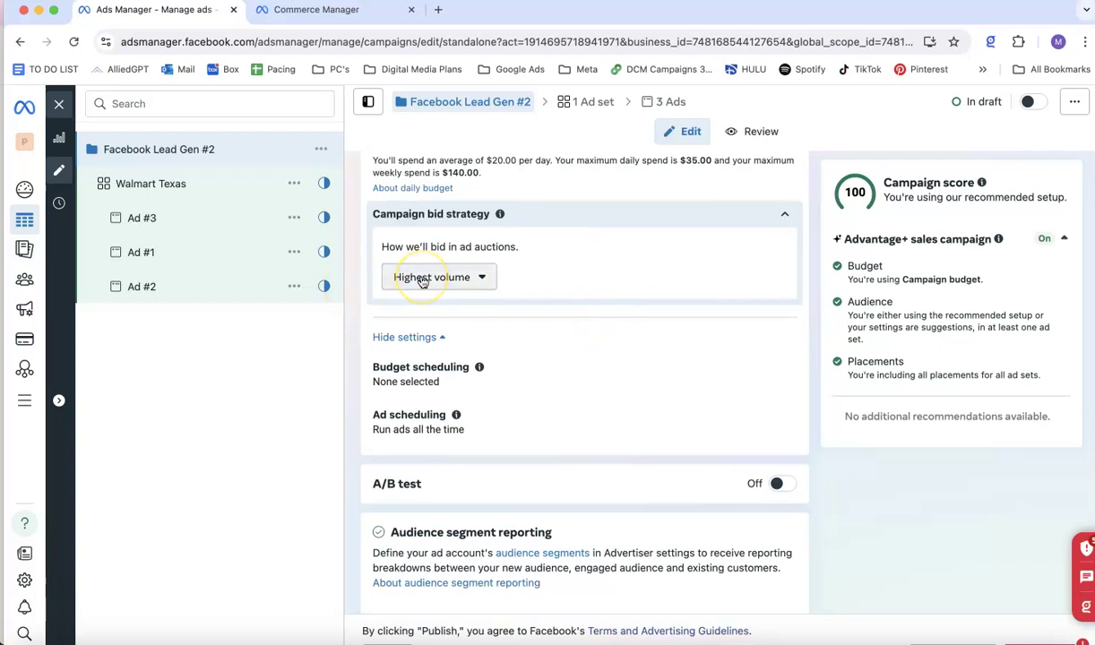
{"action": "left_click", "coordinate": [472, 278]}
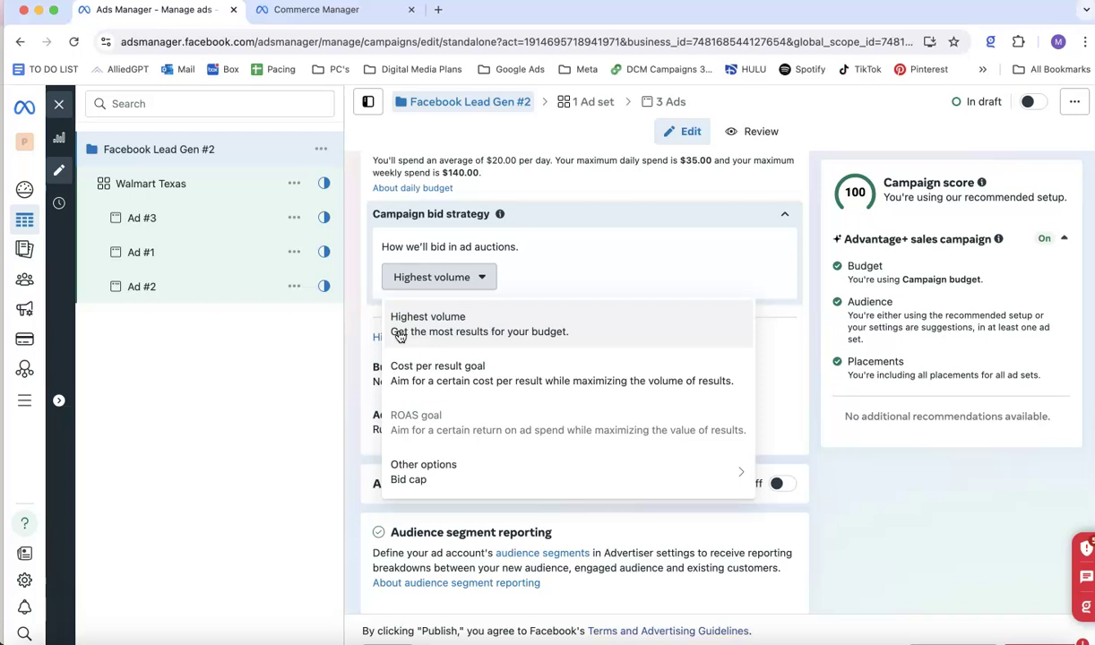
{"action": "left_click", "coordinate": [413, 335]}
{"action": "left_click", "coordinate": [399, 387]}
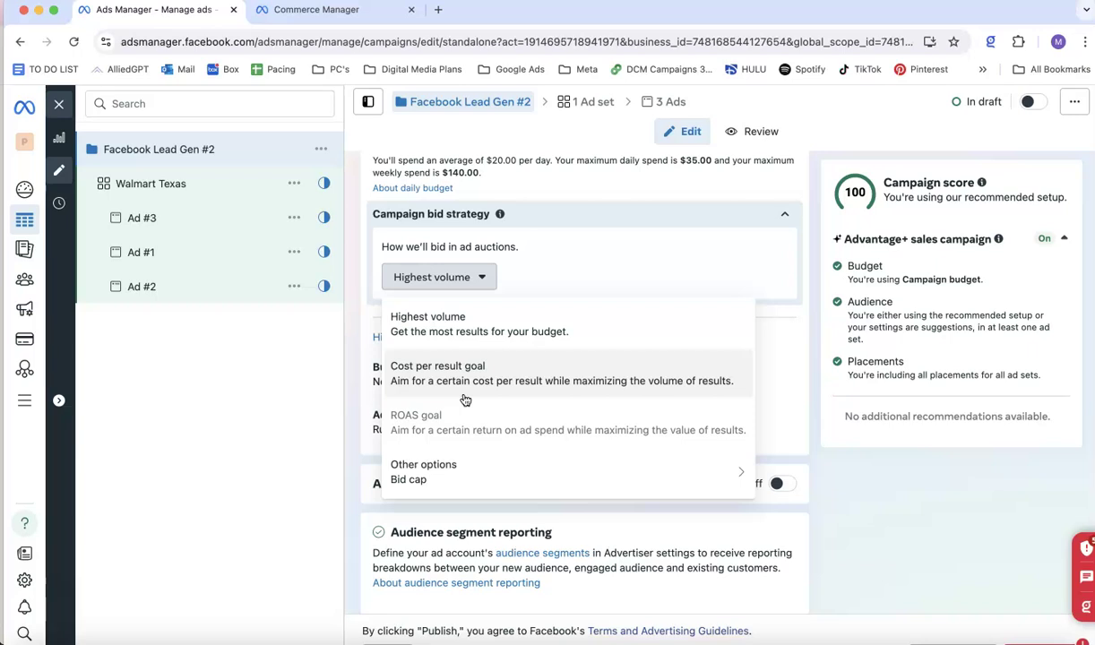
{"action": "mouse_move", "coordinate": [475, 417]}
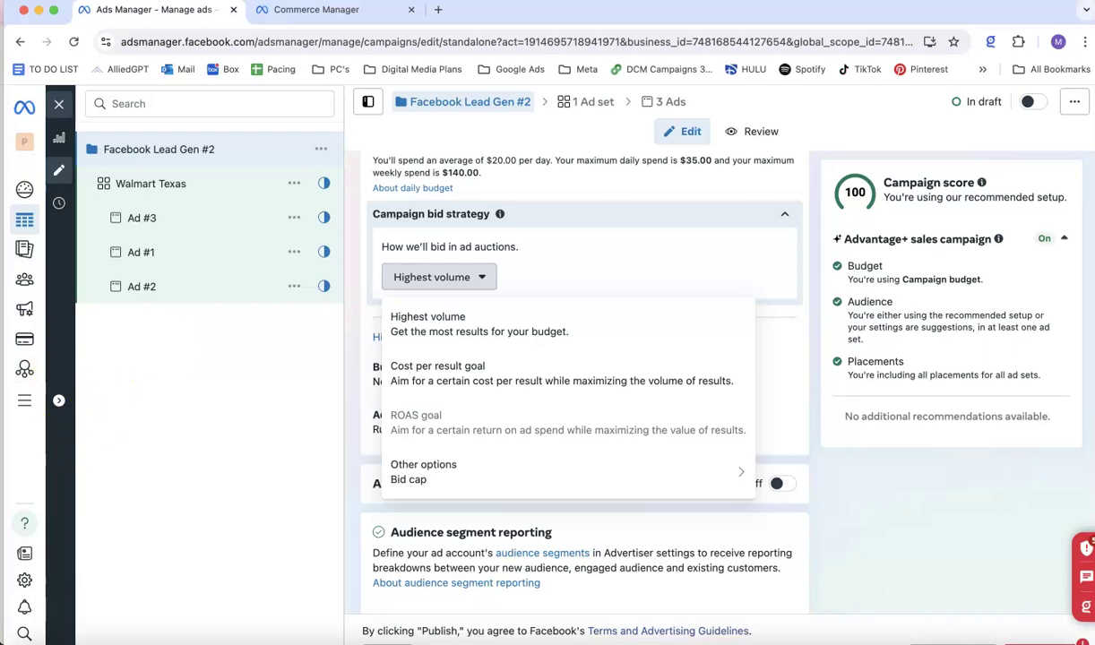
{"action": "mouse_move", "coordinate": [418, 436]}
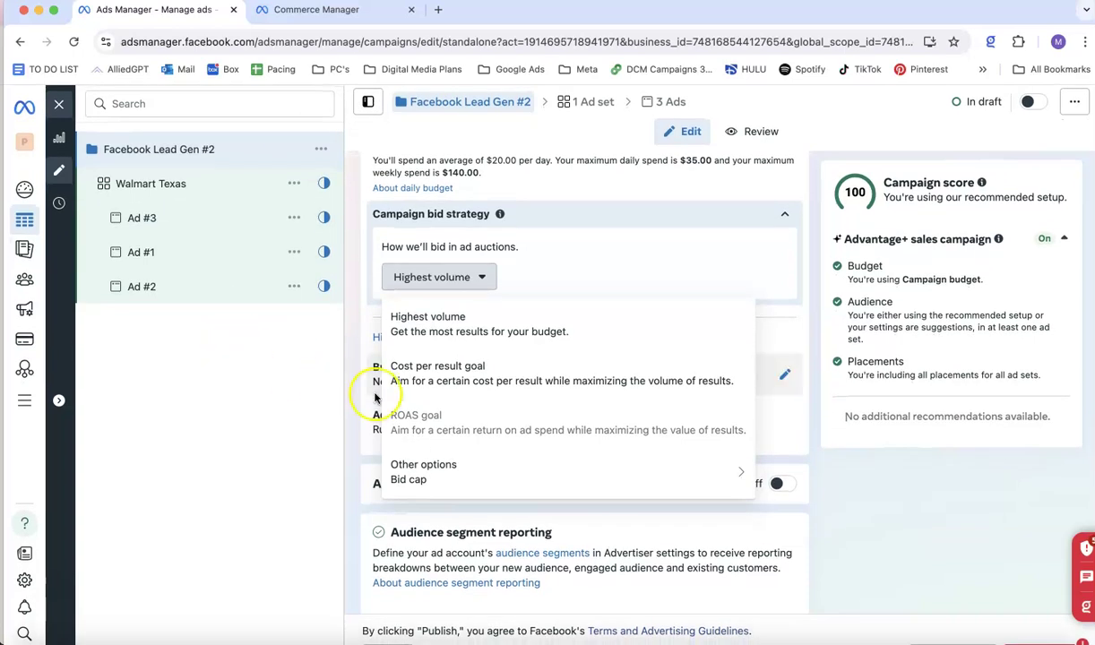
{"action": "mouse_move", "coordinate": [408, 413]}
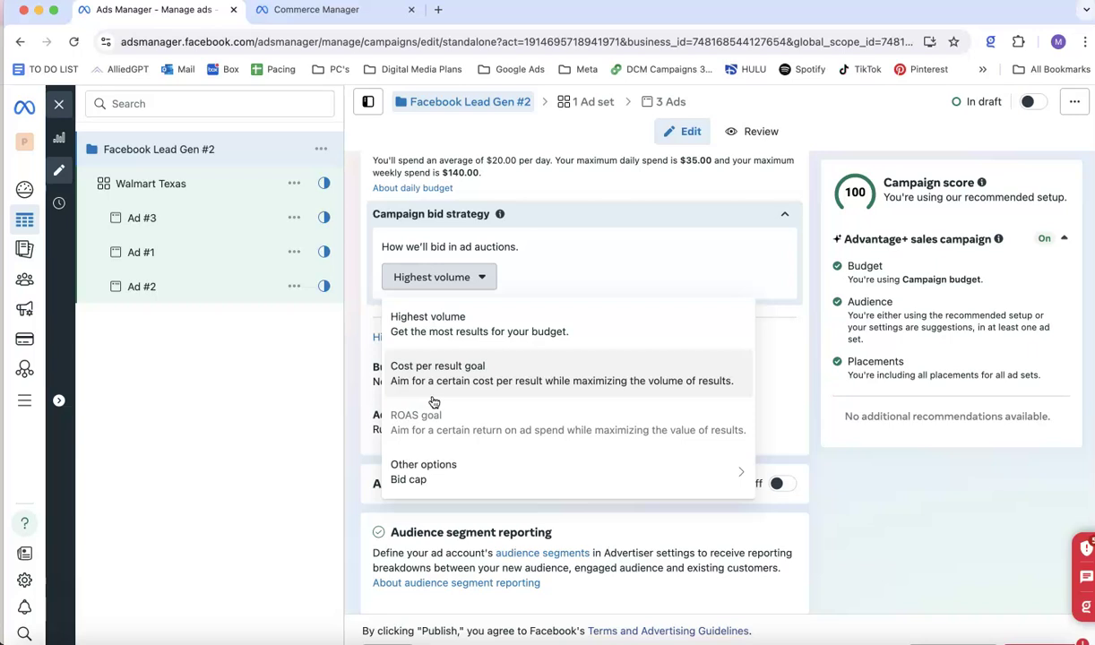
{"action": "mouse_move", "coordinate": [447, 462]}
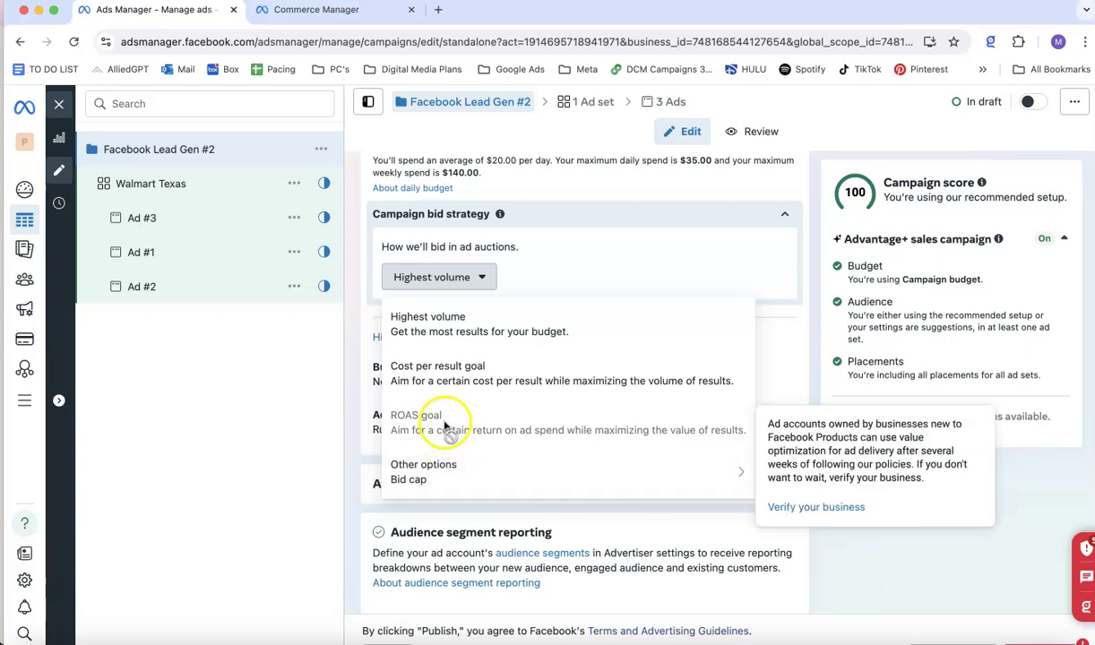
Compare the available bid strategies once more, including the Bid cap under the other options.
{"action": "left_click", "coordinate": [440, 281]}
{"action": "left_click", "coordinate": [442, 285]}
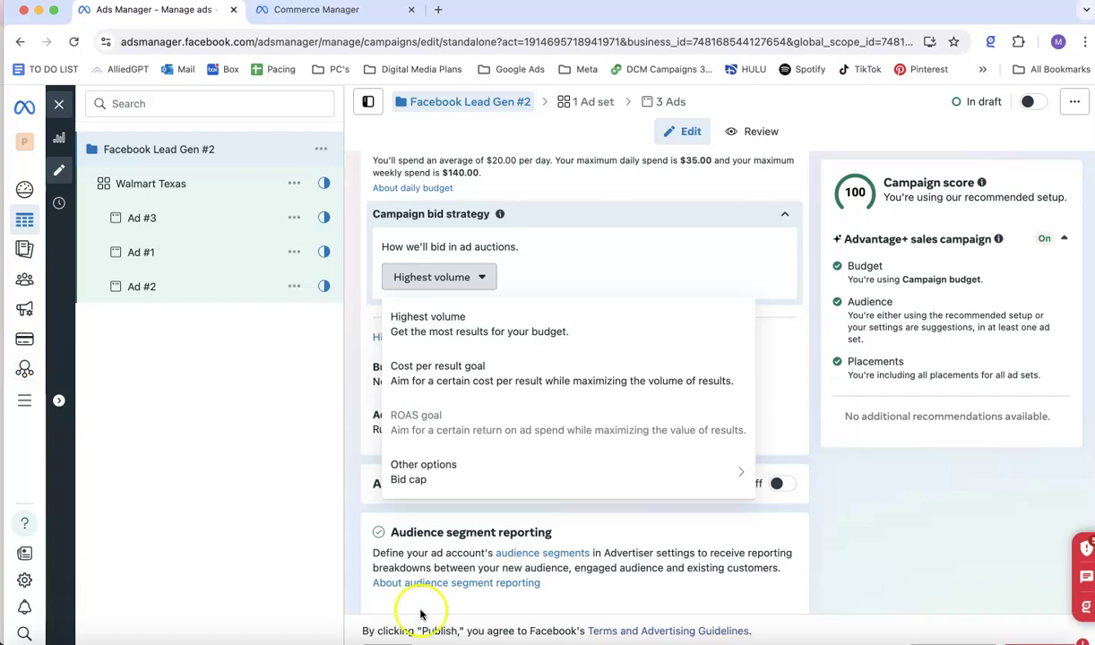
{"action": "mouse_move", "coordinate": [408, 480]}
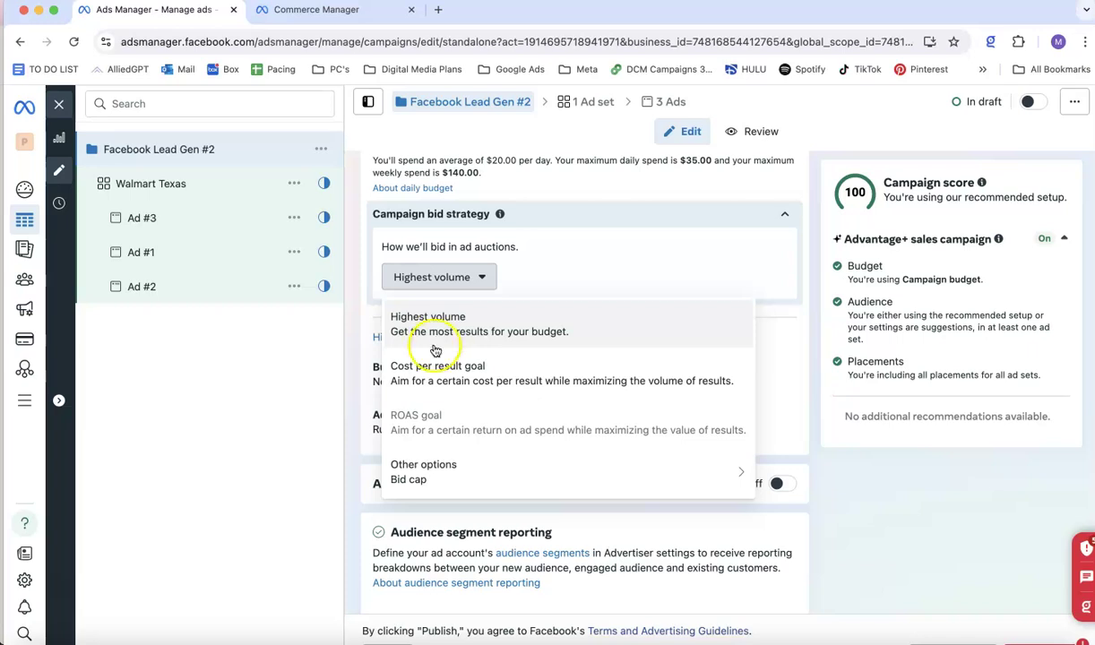
{"action": "left_click", "coordinate": [434, 371]}
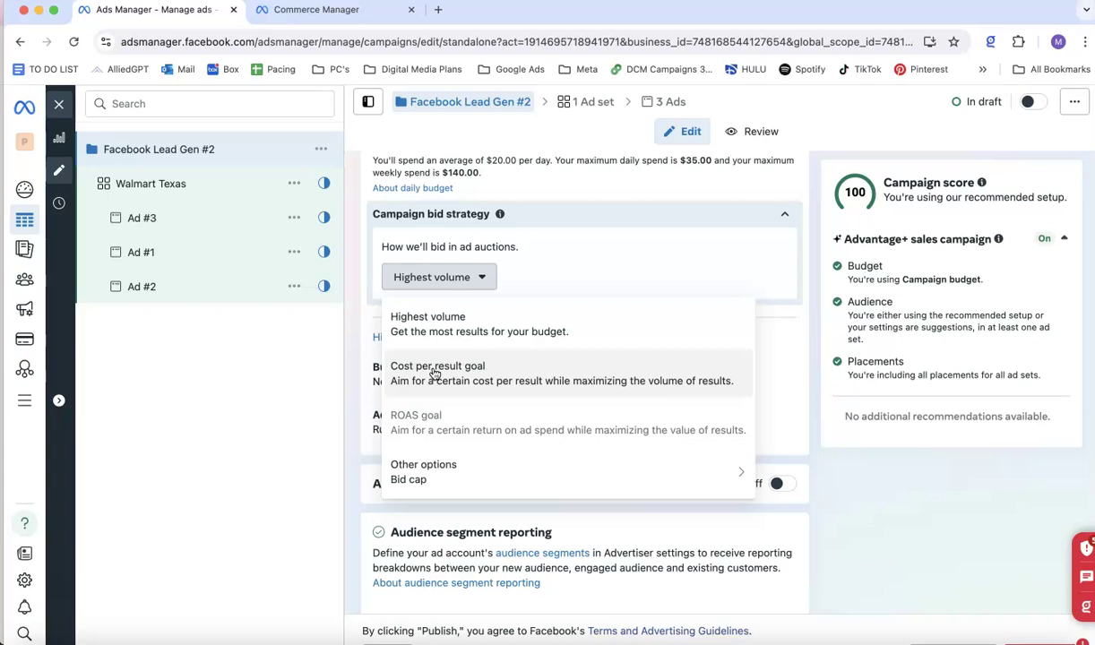
{"action": "left_click", "coordinate": [438, 417]}
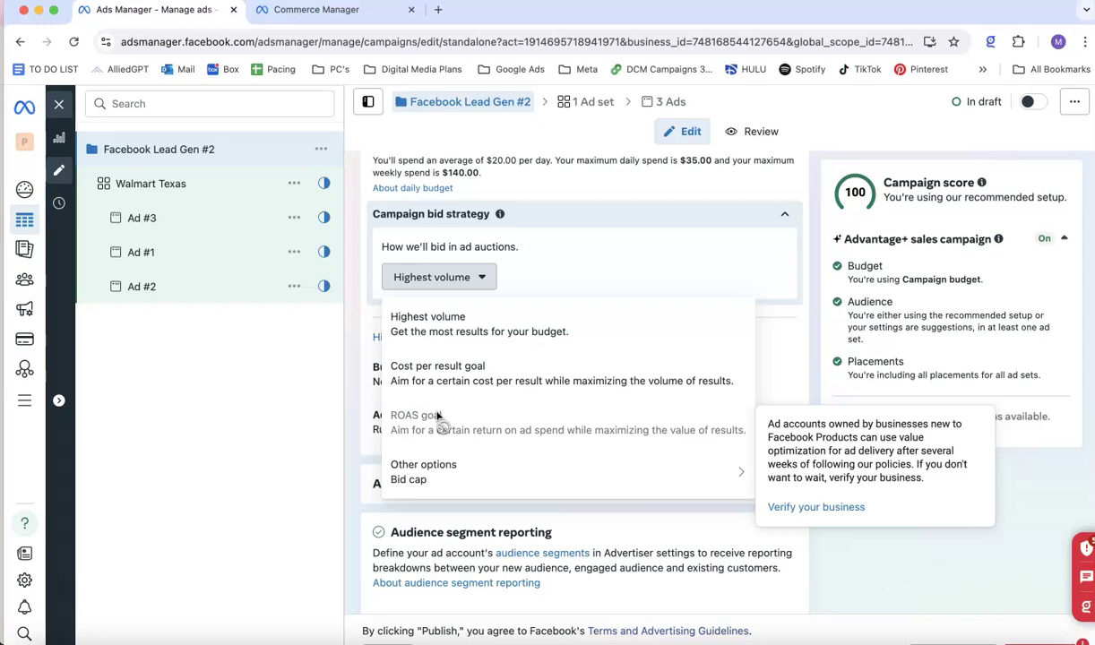
{"action": "left_click", "coordinate": [431, 481]}
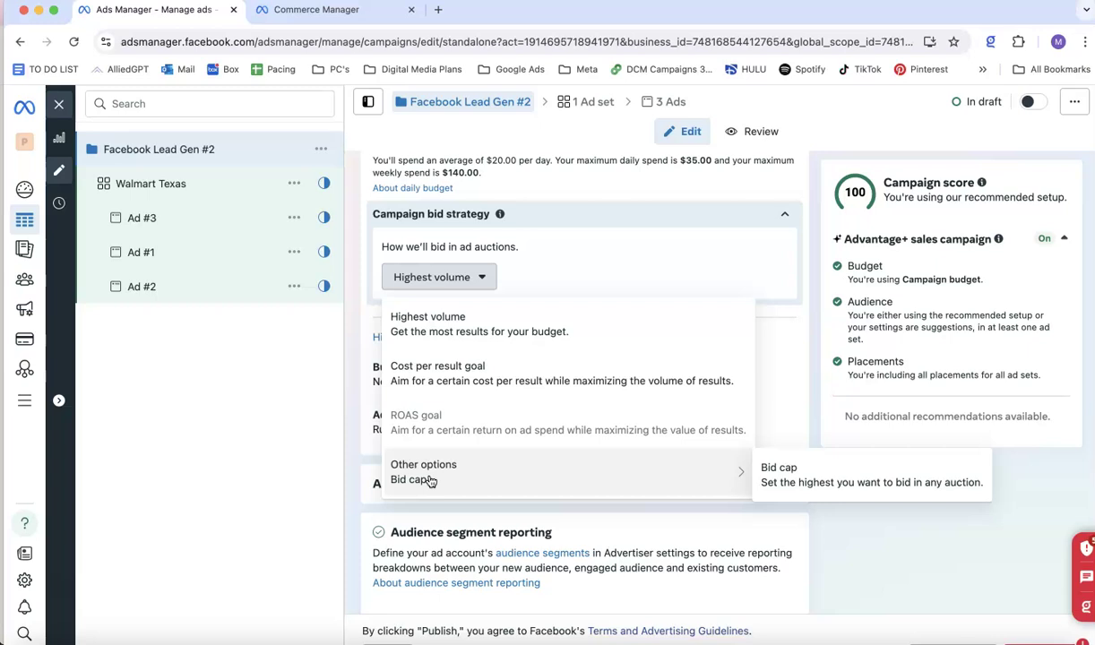
{"action": "left_click", "coordinate": [466, 433]}
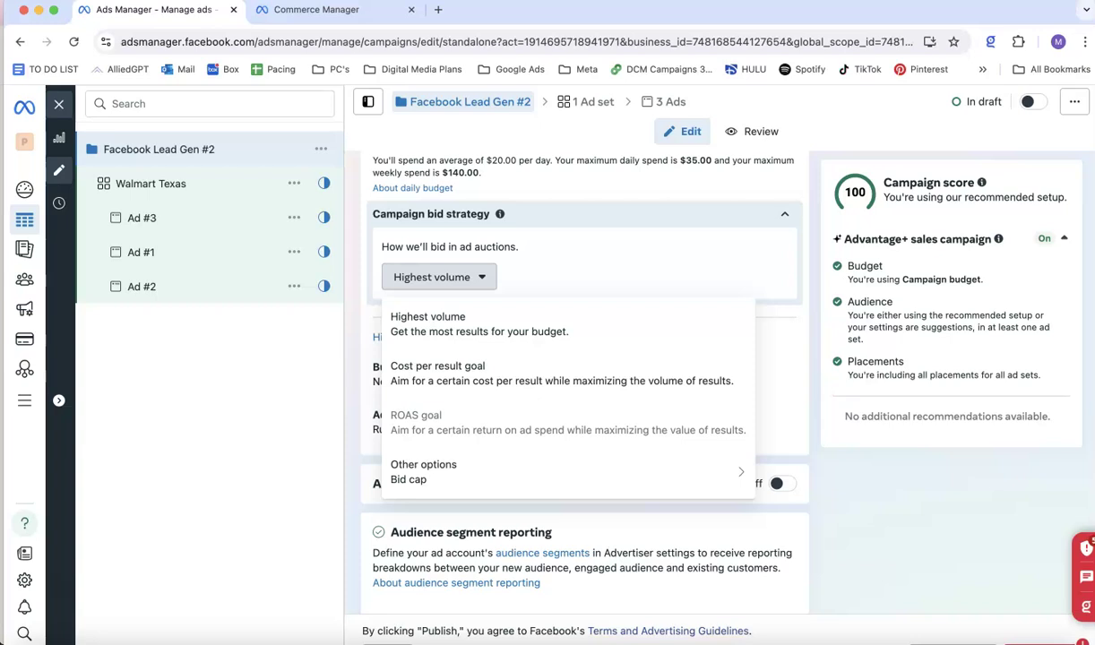
{"action": "mouse_move", "coordinate": [460, 453]}
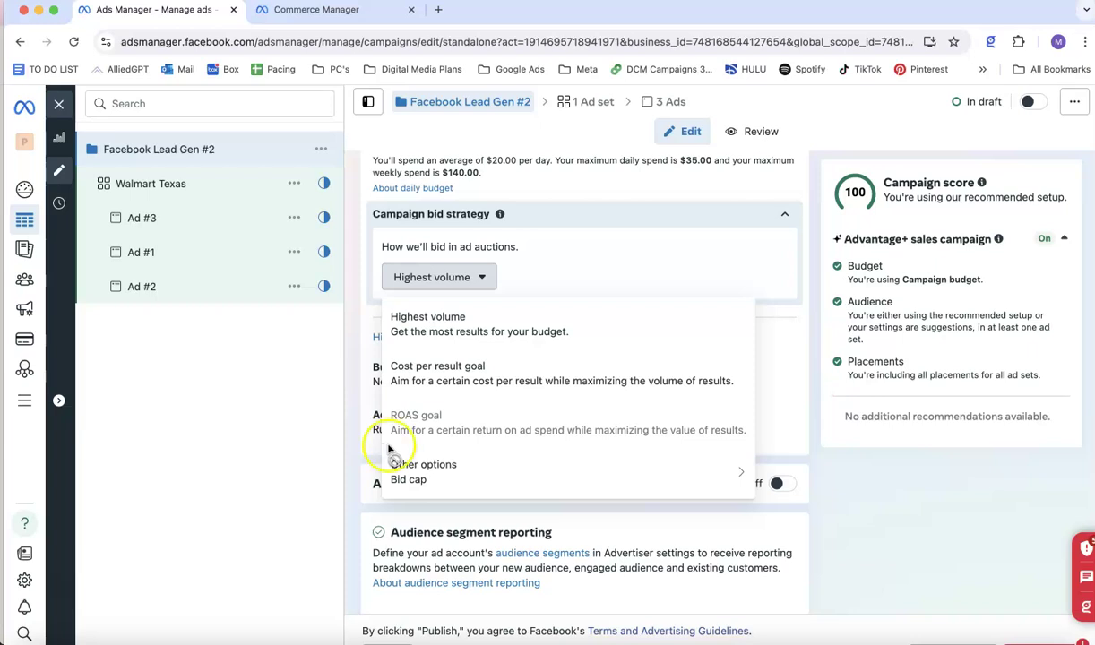
Close the campaign editor and dismiss the payment method notice in the campaign list.
{"action": "left_click", "coordinate": [59, 103]}
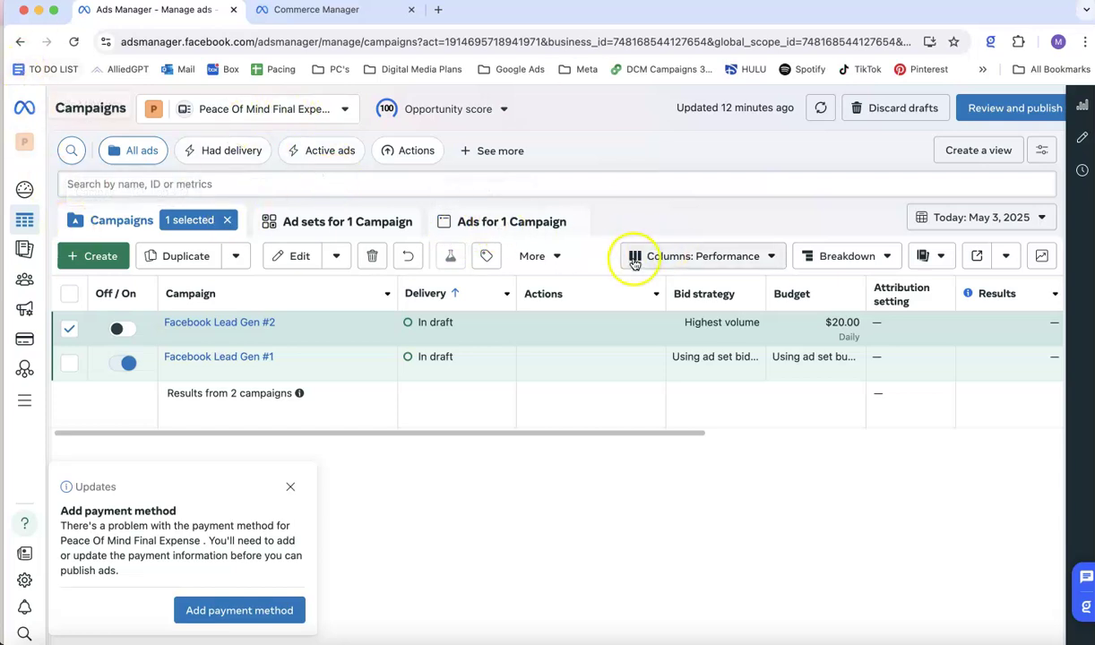
{"action": "mouse_move", "coordinate": [815, 284]}
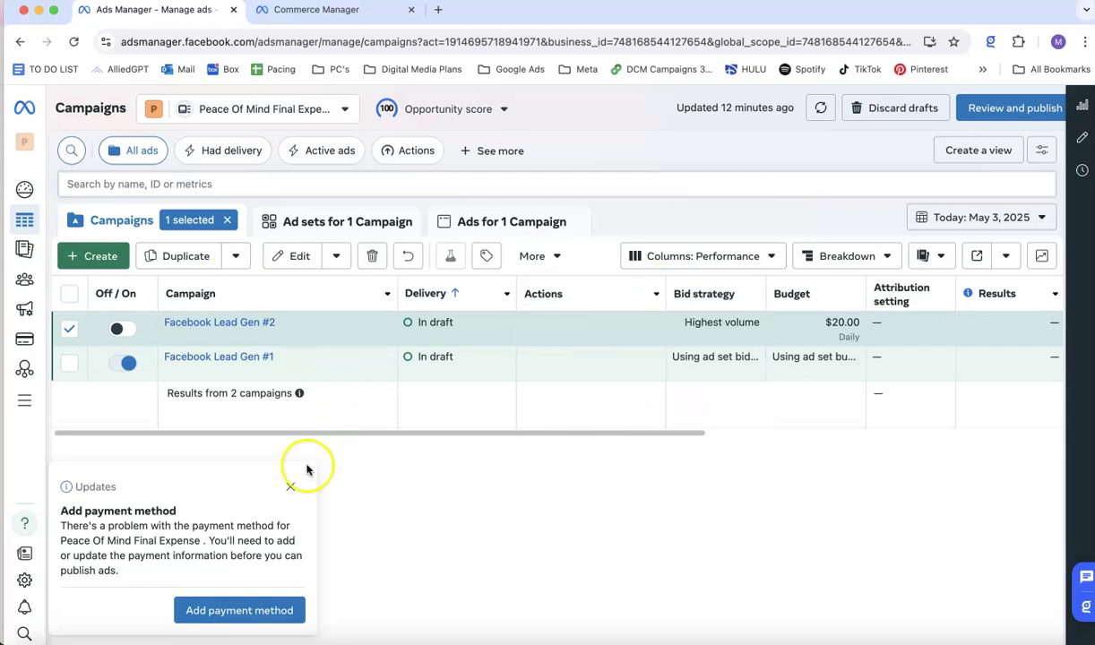
{"action": "left_click", "coordinate": [290, 487]}
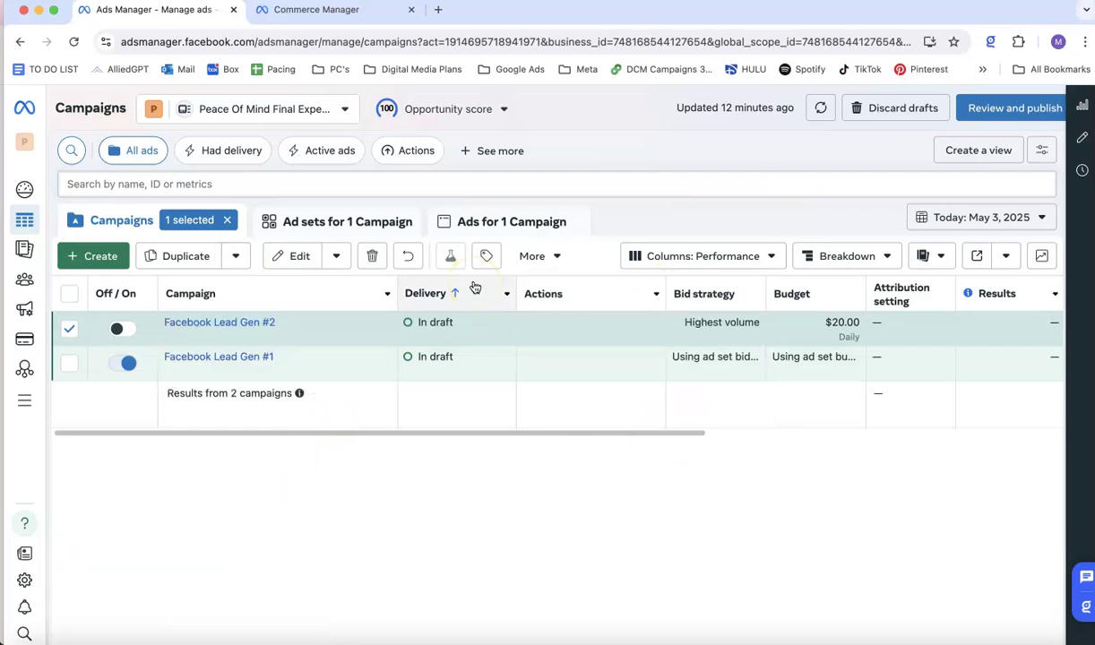